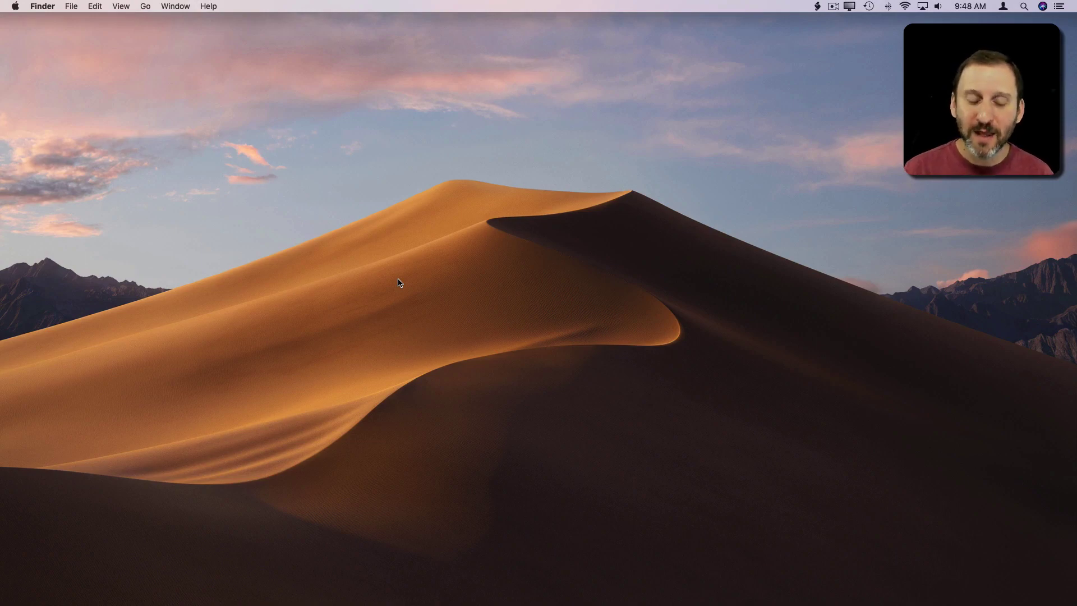
Toggle Dock auto-hiding with Command-Option-D
mouse_move(388, 604)
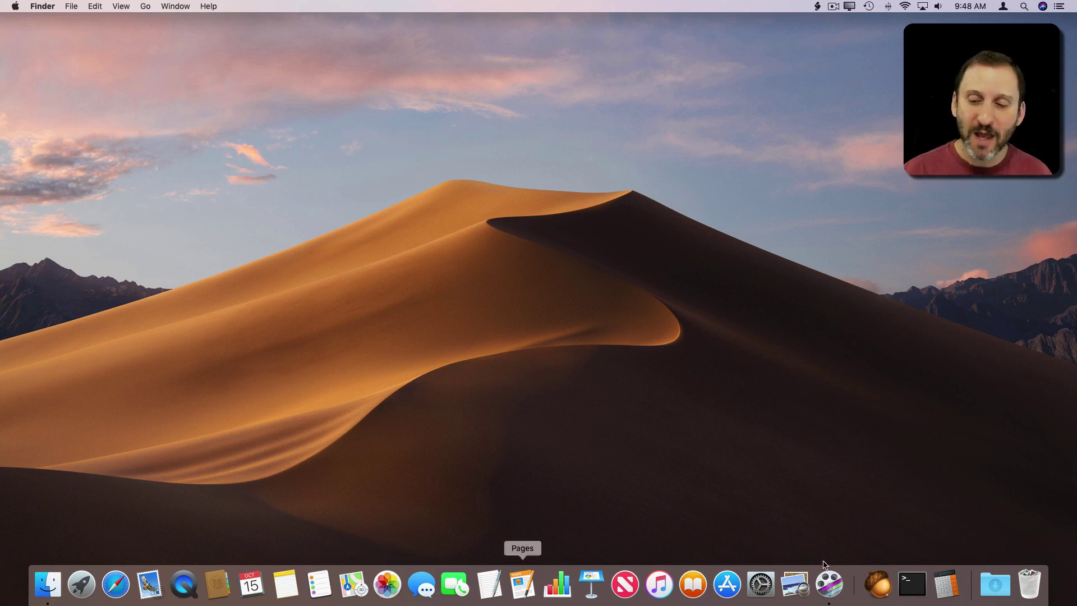
key(super+alt+d)
mouse_move(1029, 599)
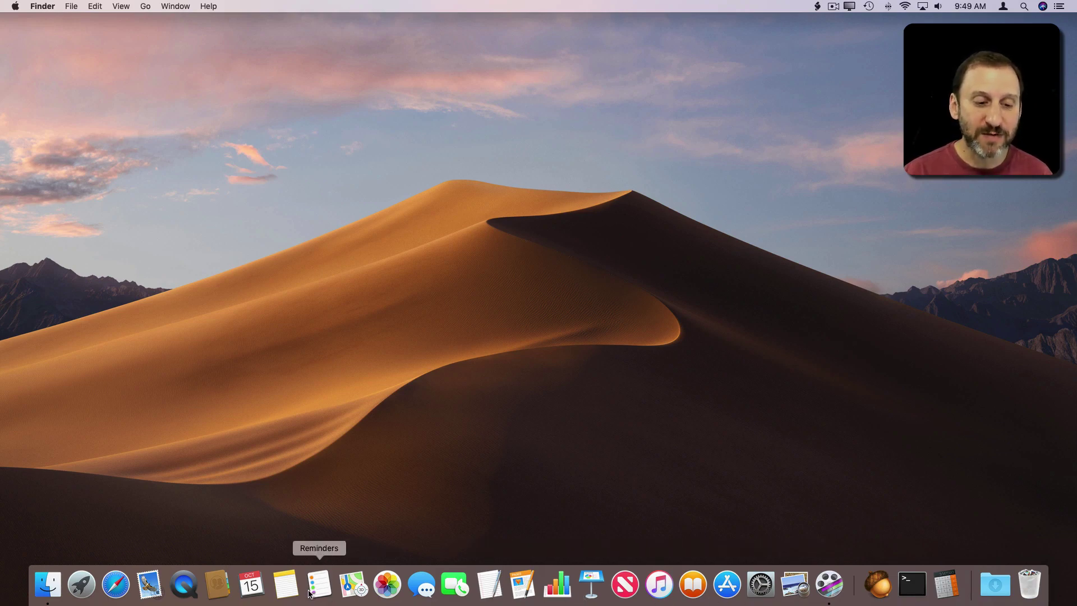
Open Contacts from the Dock, then launch Chess through Spotlight by searching 'chess'
click(218, 592)
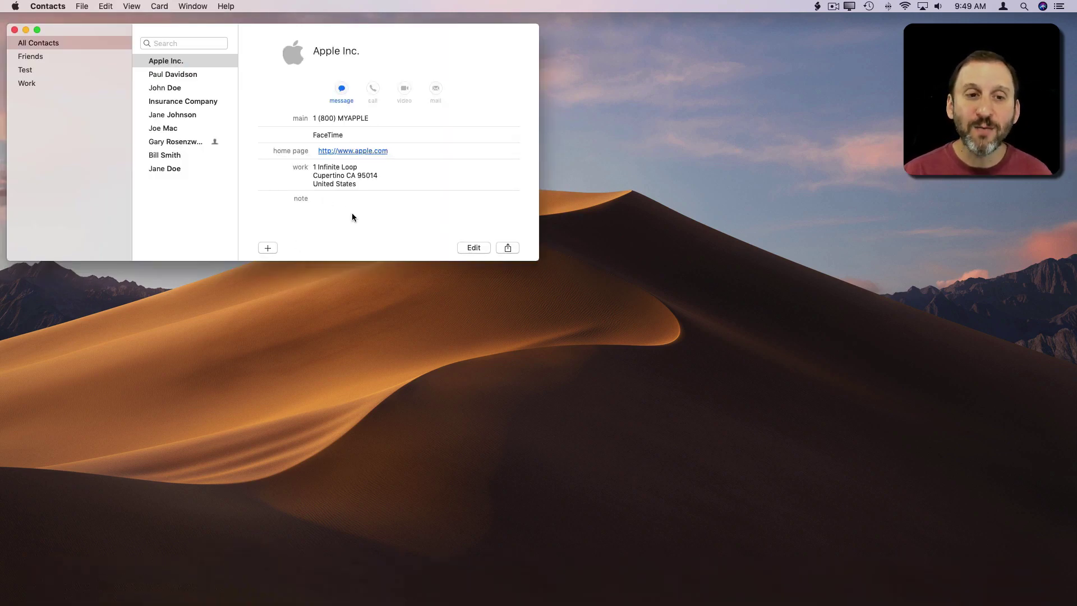
key(super+space)
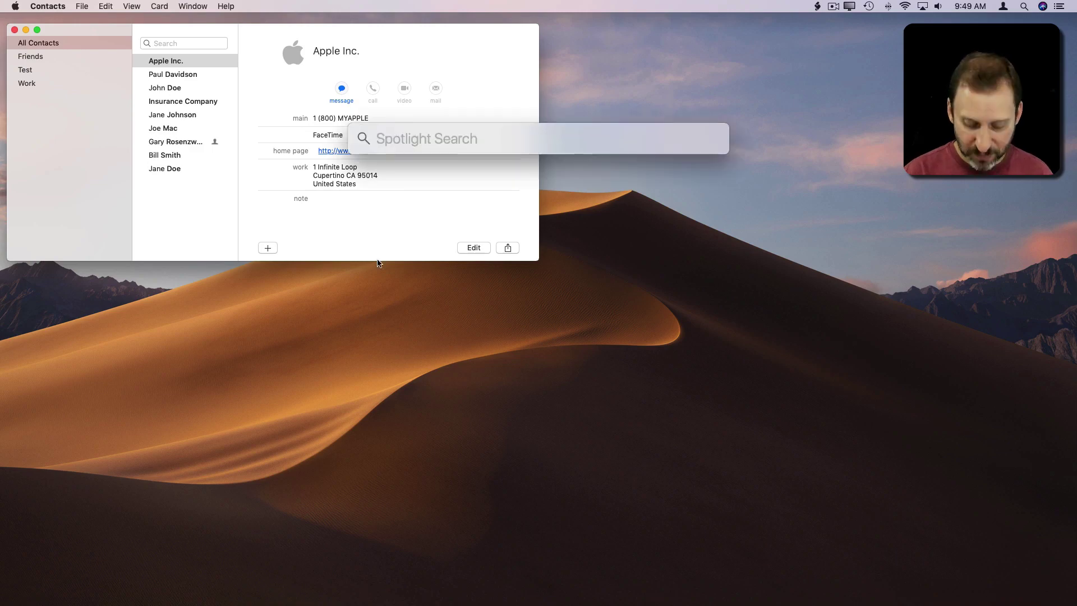
text(chess)
key(Return)
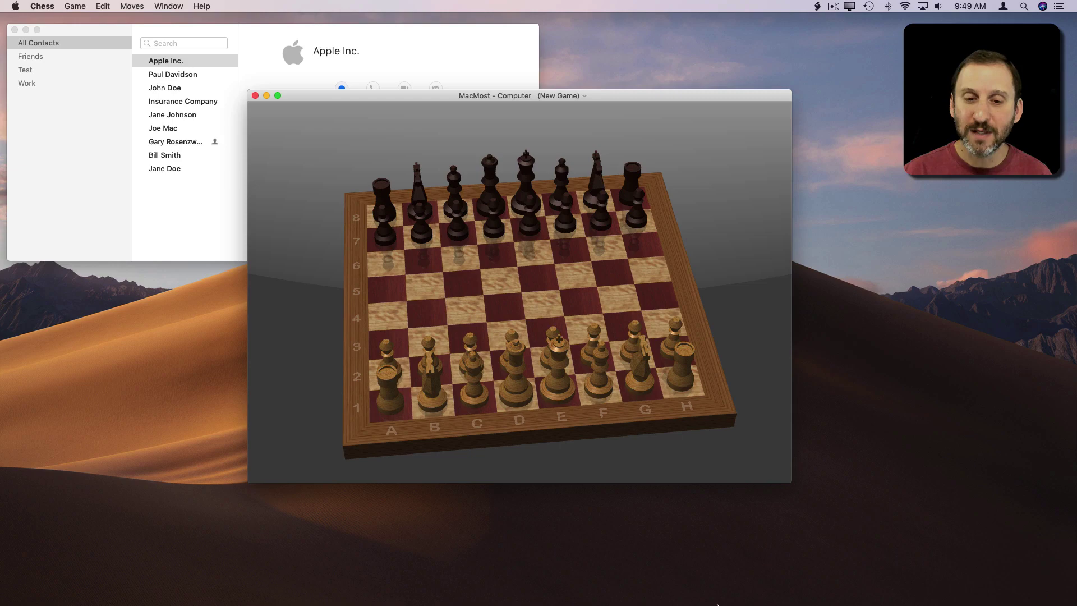
mouse_move(719, 604)
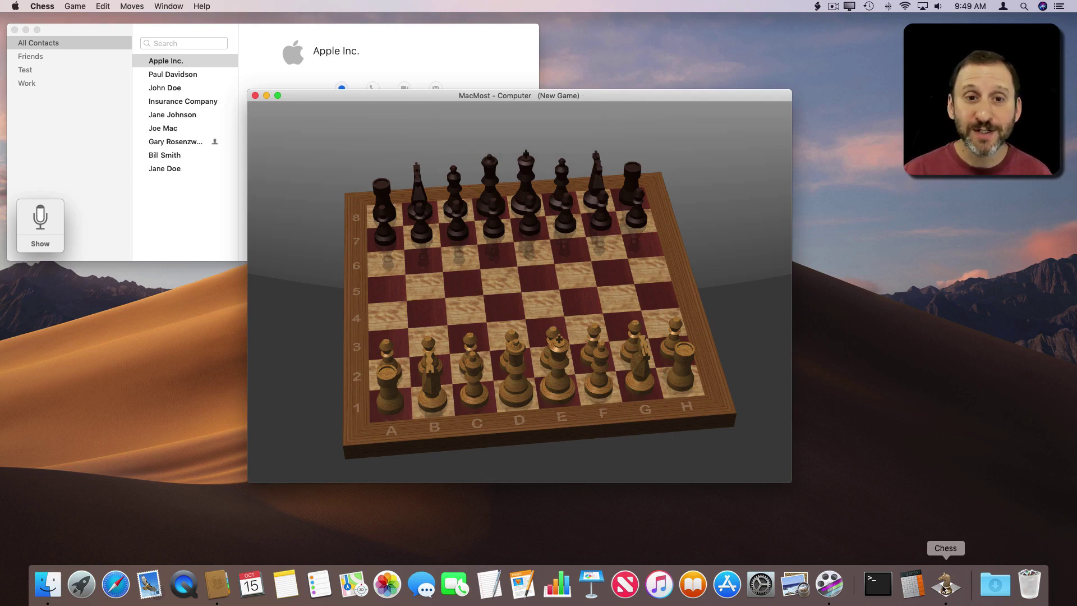
Quit Chess from its app menu and launch Calculator from the Dock
click(55, 7)
click(67, 108)
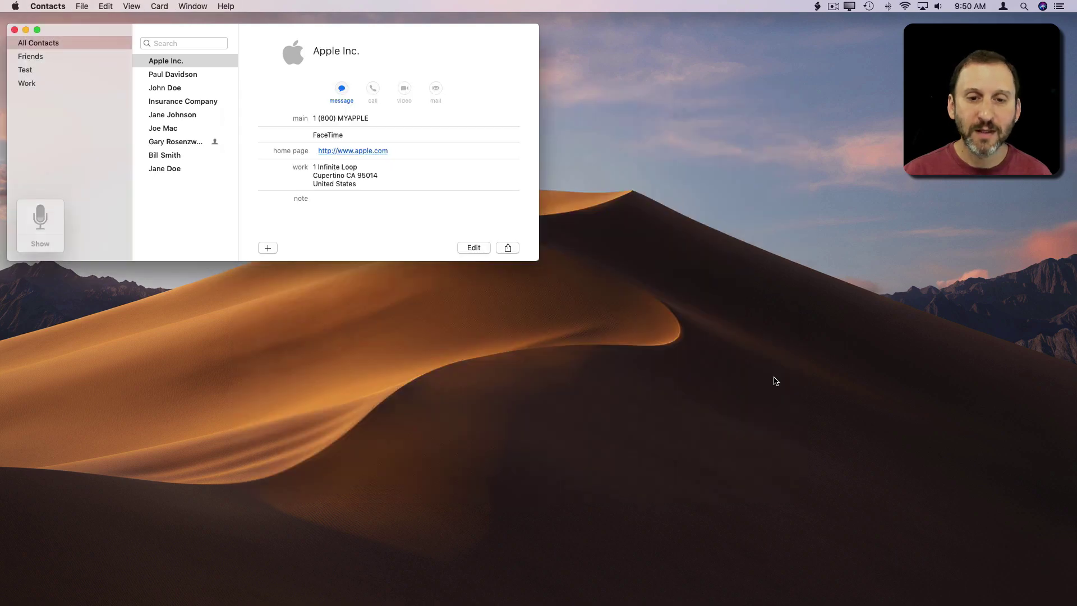
mouse_move(914, 603)
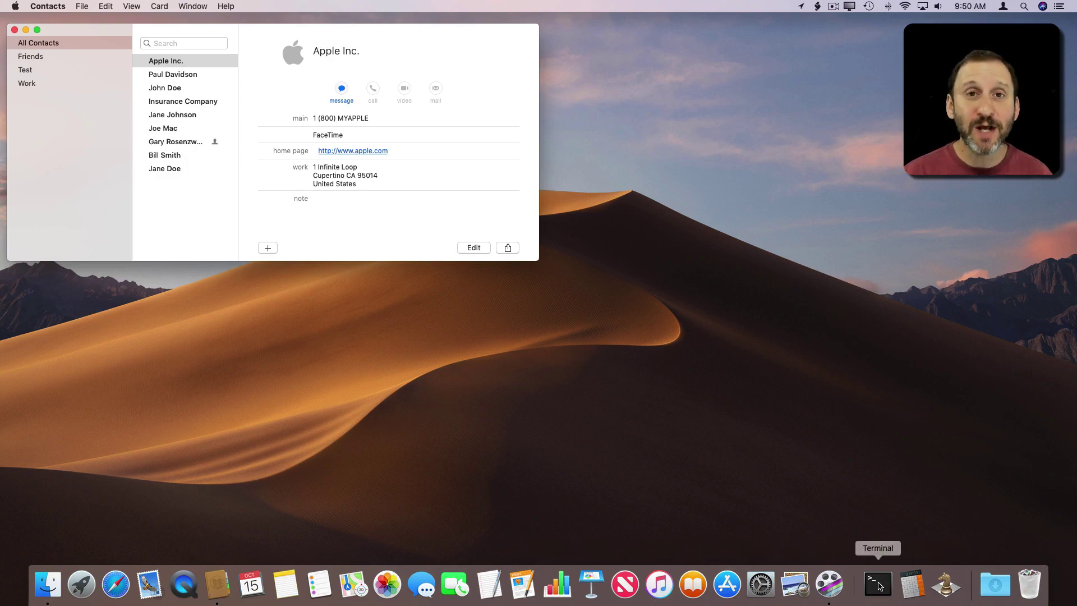
click(907, 588)
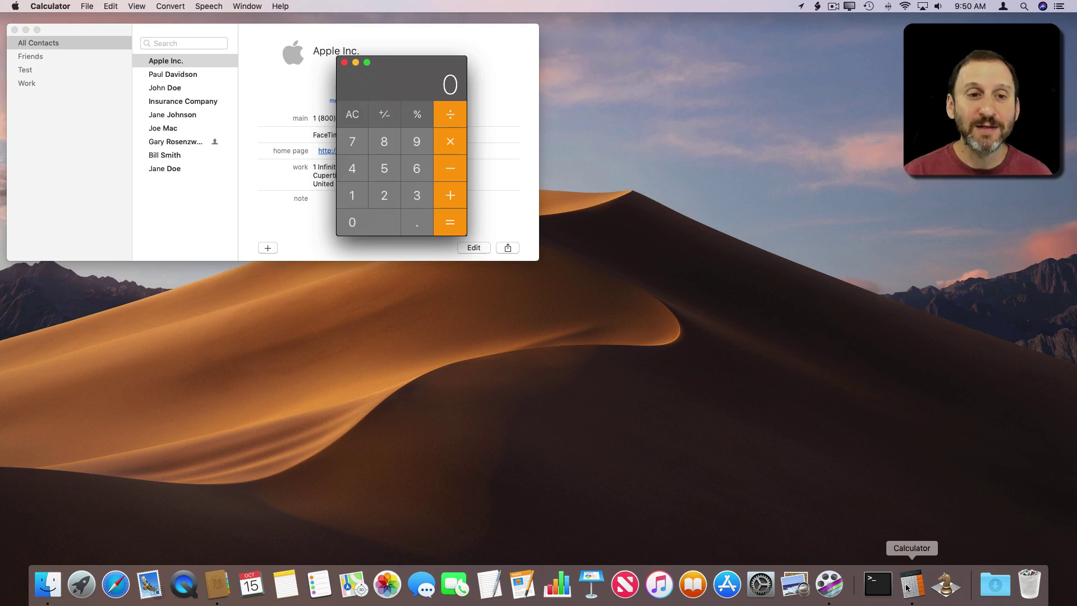
Hide Calculator, bring it back from the Dock, then hide it again
key(super+h)
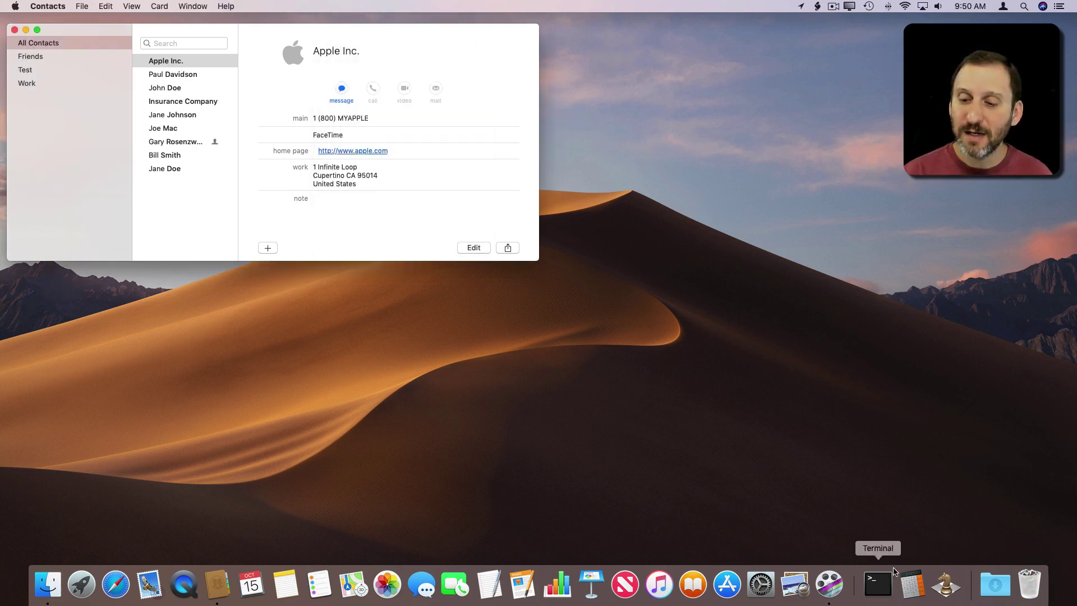
click(914, 589)
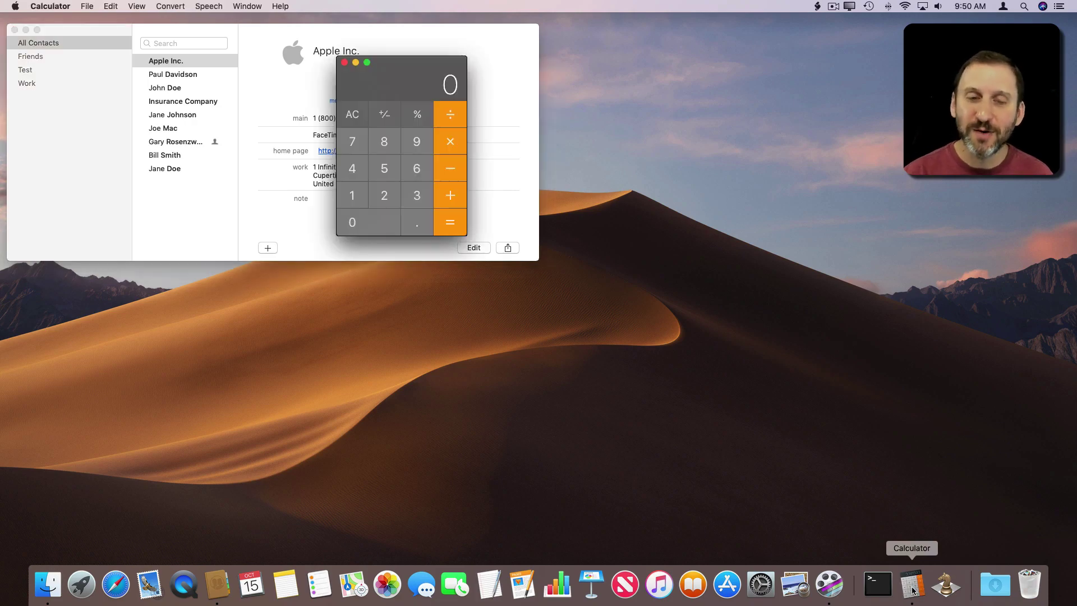
key(super+h)
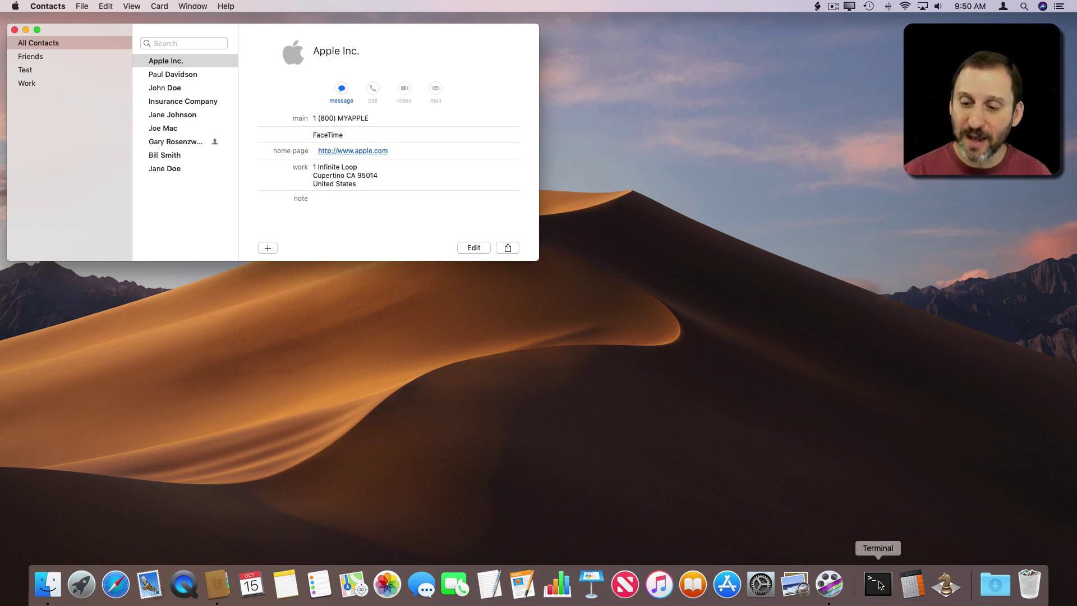
Drag Terminal, Calculator and Chess out of the Dock to remove them
drag(879, 585, 832, 73)
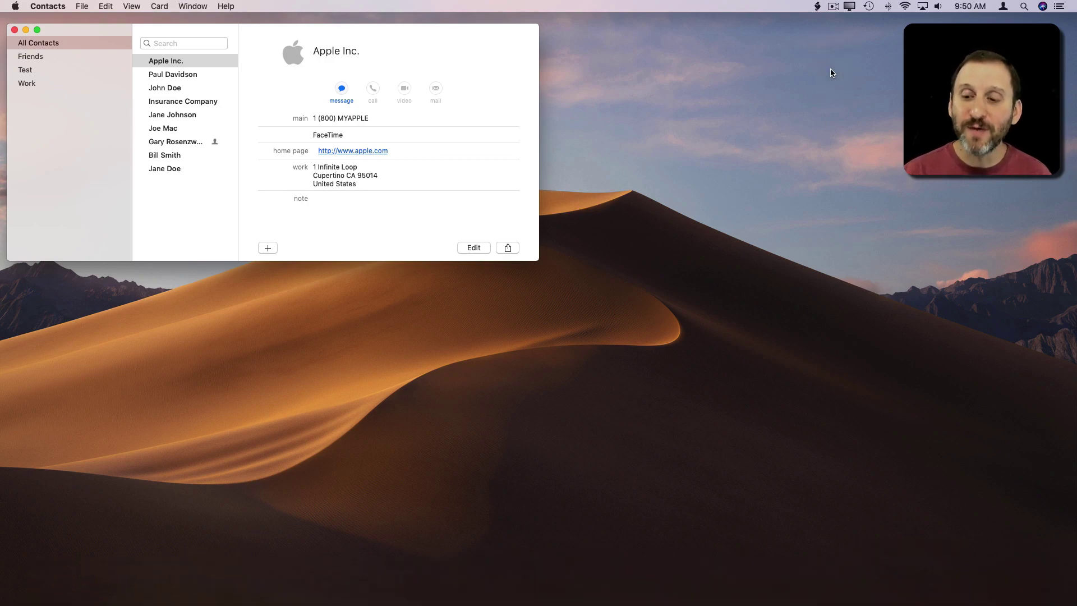
mouse_move(913, 595)
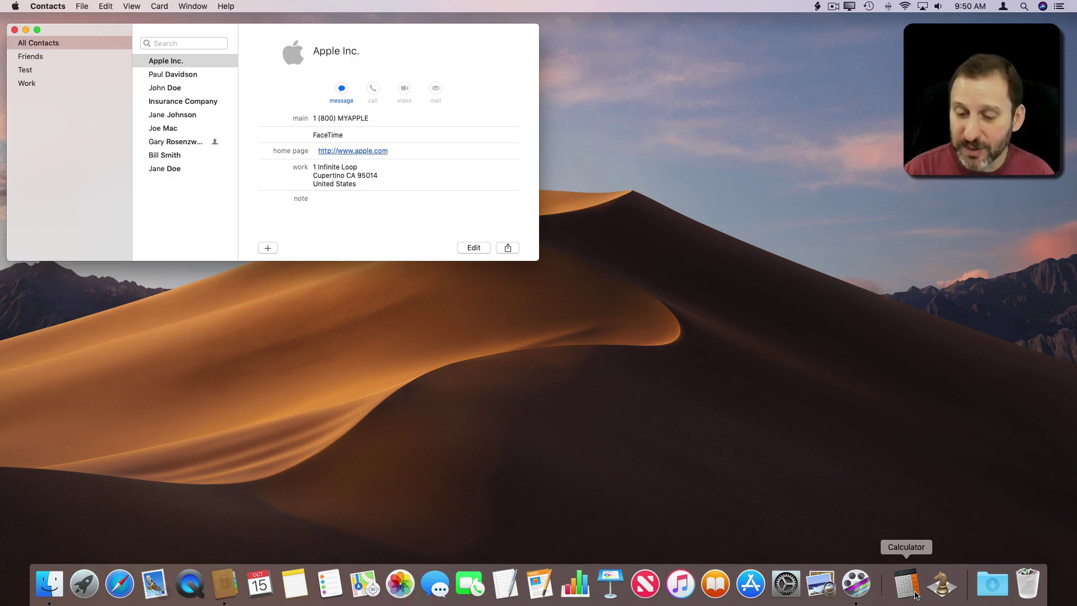
drag(916, 595, 885, 150)
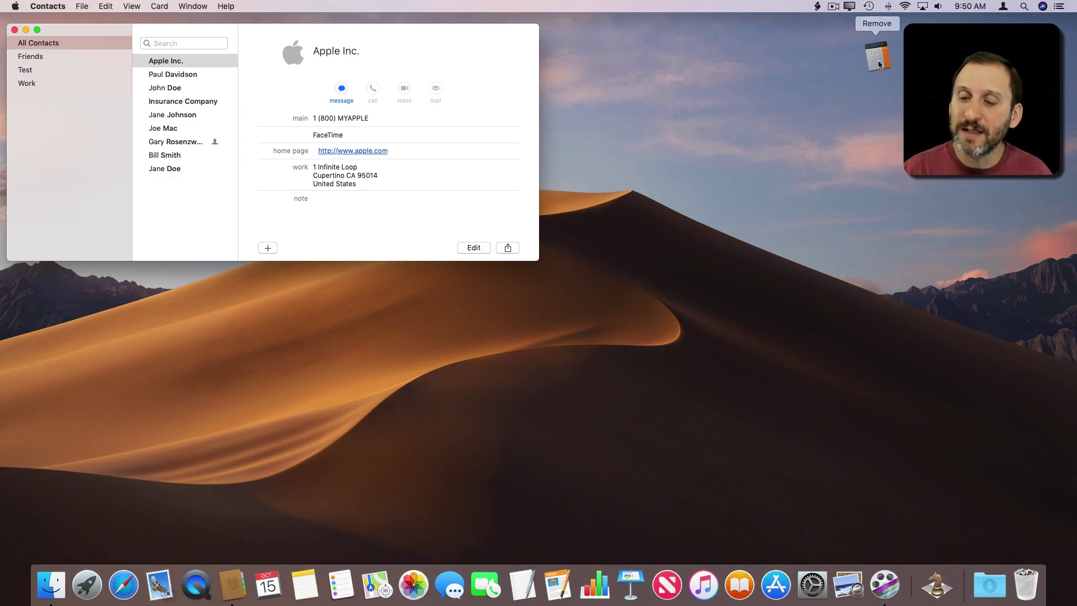
drag(937, 583, 878, 25)
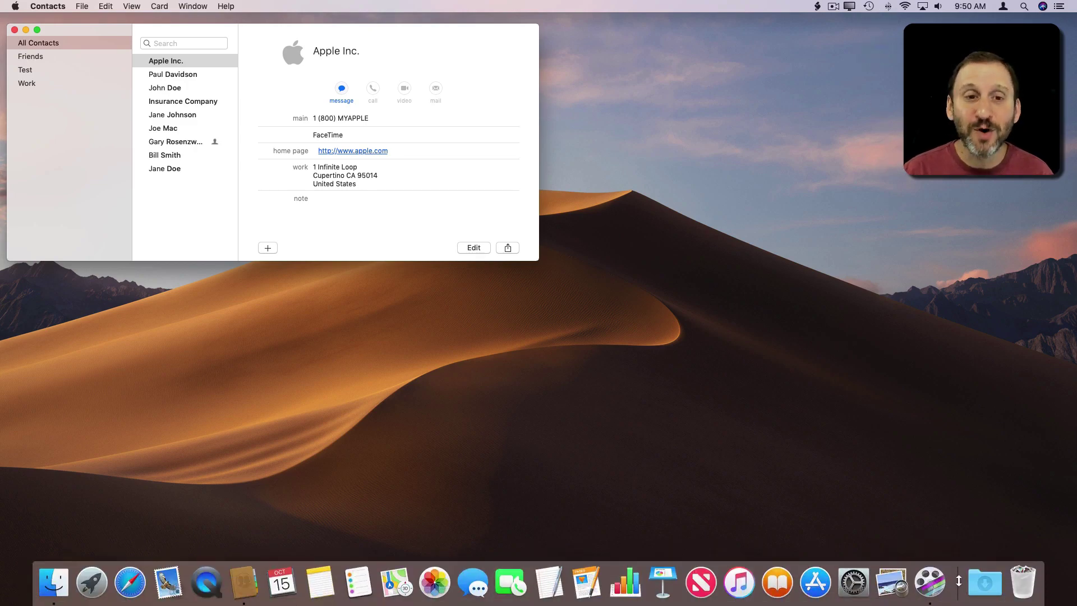
Launch Calculator through Spotlight by searching 'calc'
key(super+space)
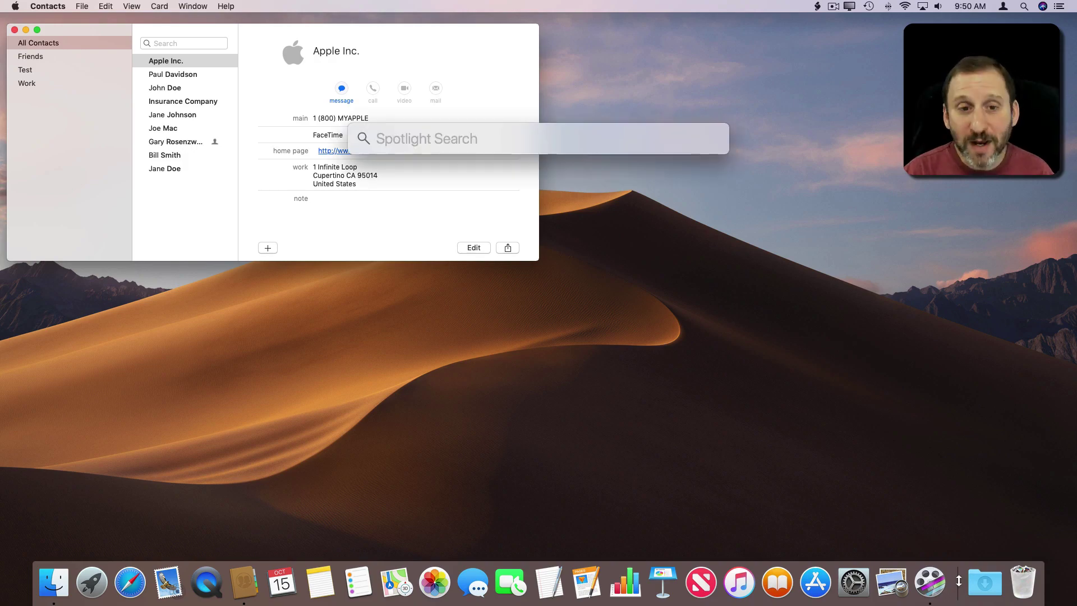
text(calc)
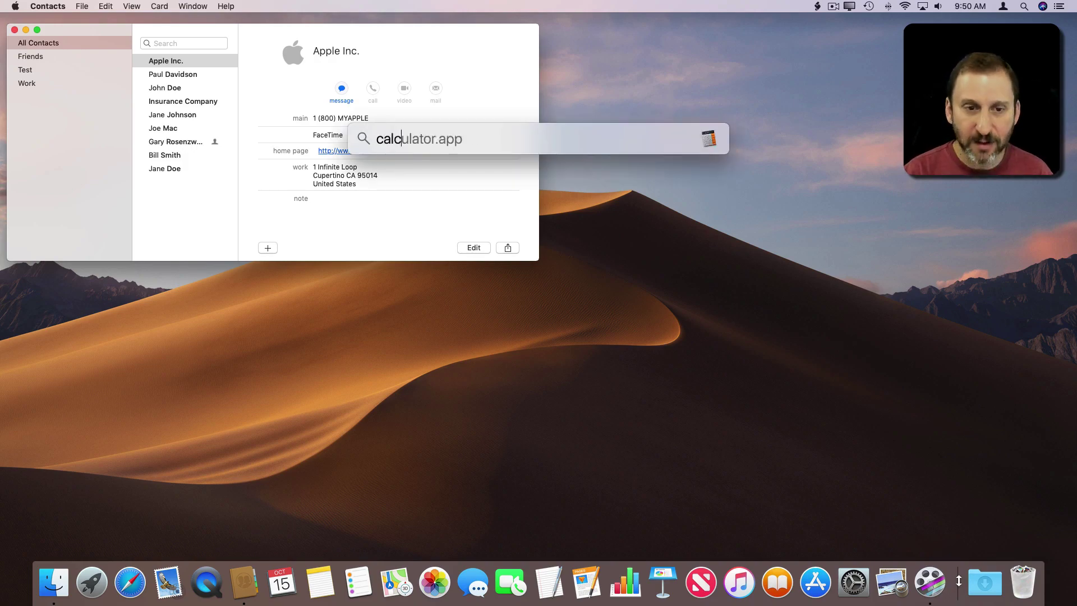
key(Return)
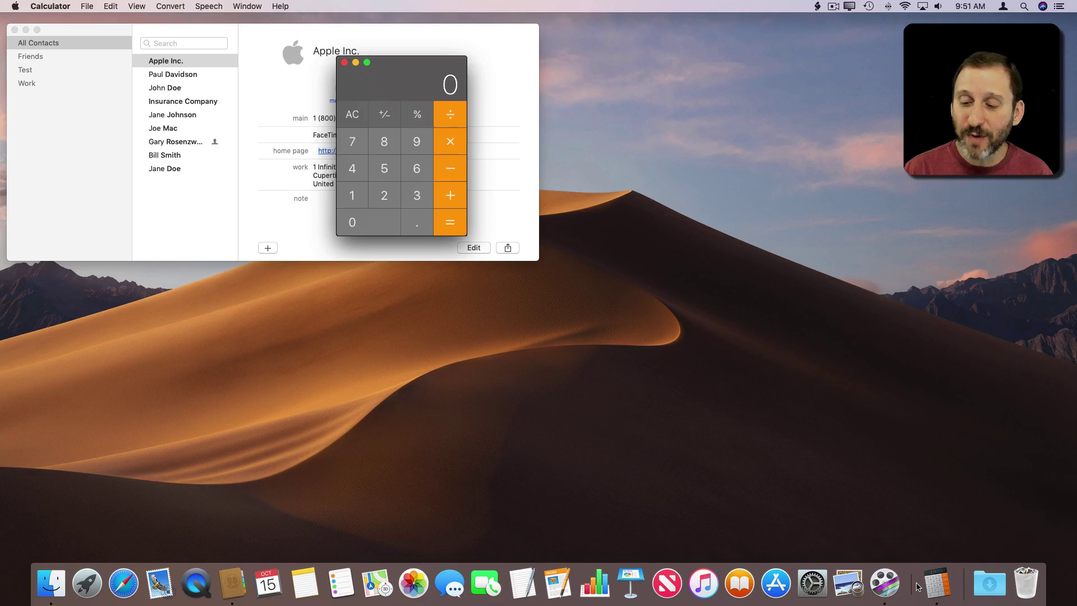
In System Preferences' Dock pane, turn off 'Show recent applications in Dock'
click(16, 6)
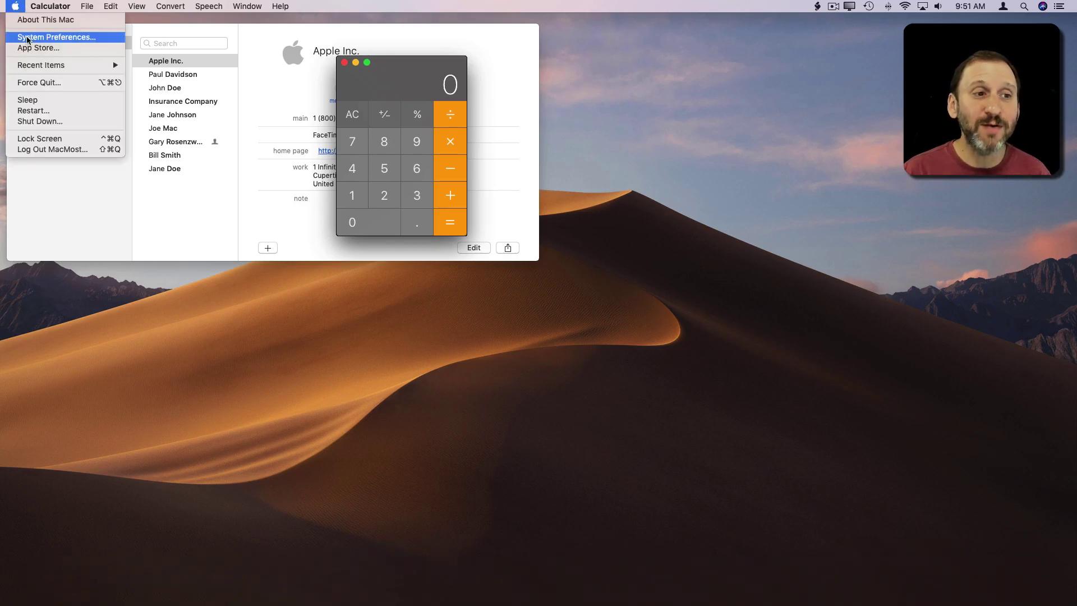
click(27, 39)
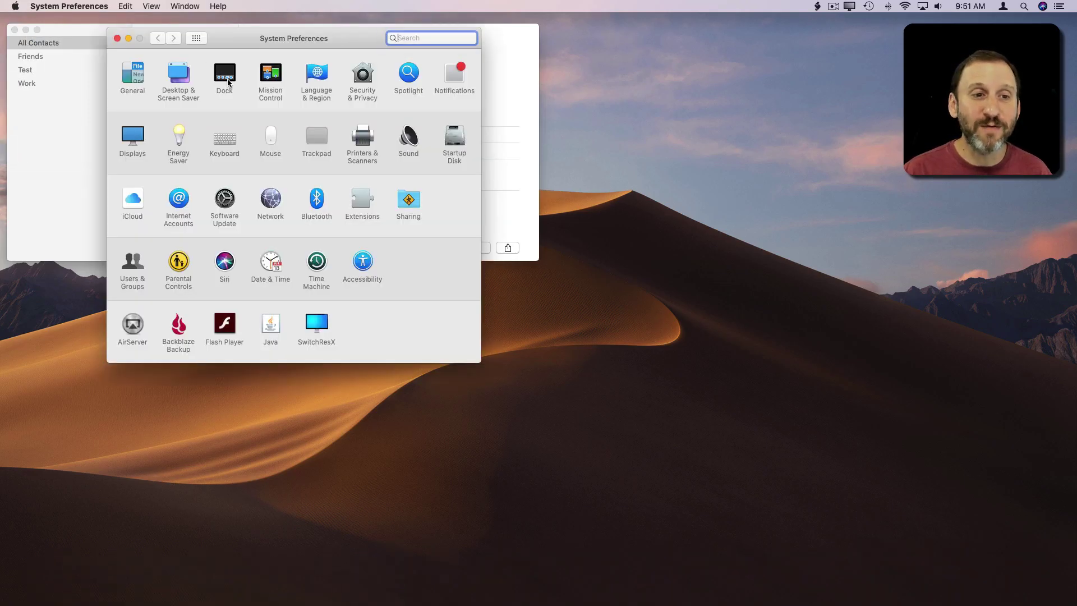
click(228, 79)
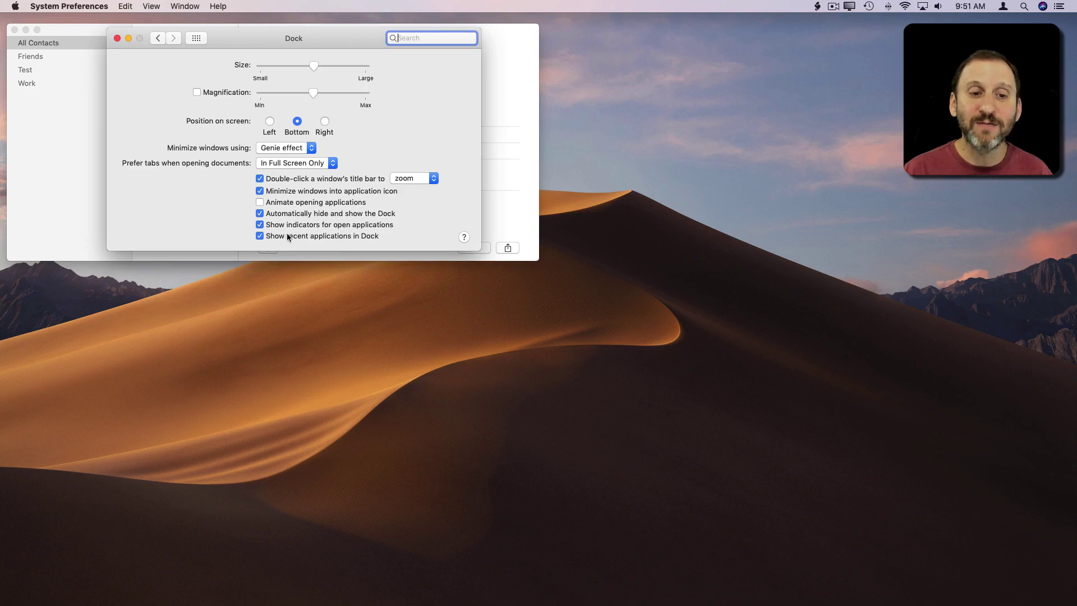
click(280, 237)
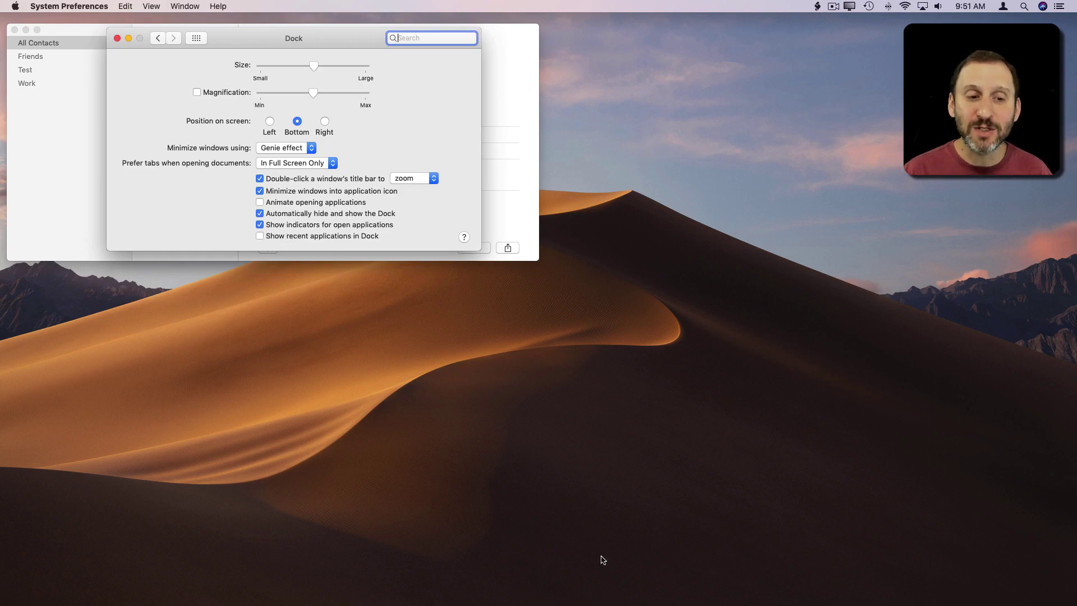
Launch Calculator from the Dock and re-enable 'Show recent applications in Dock'
mouse_move(667, 604)
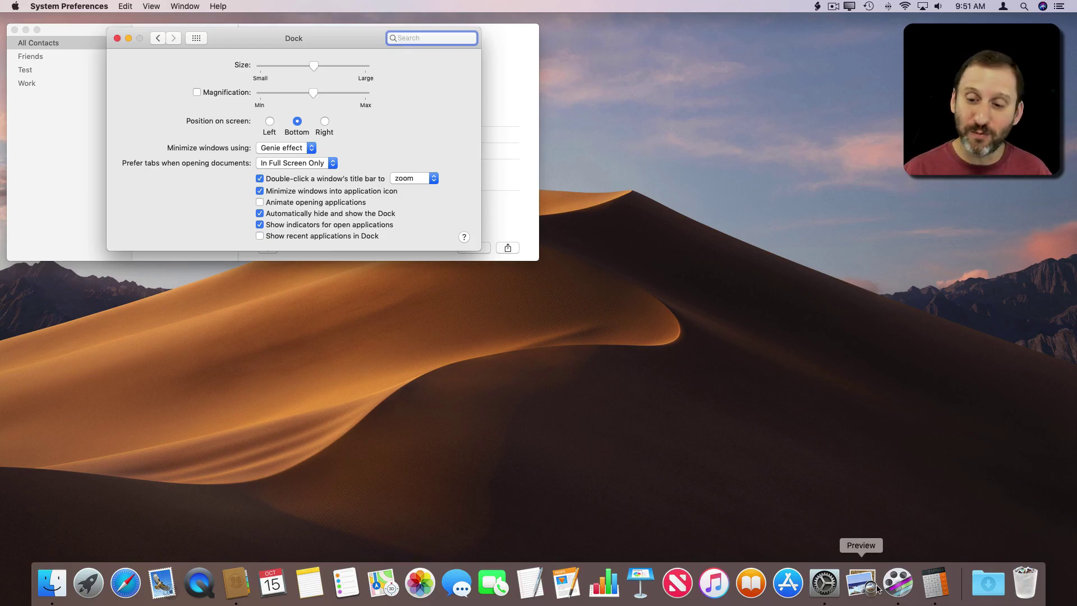
click(936, 581)
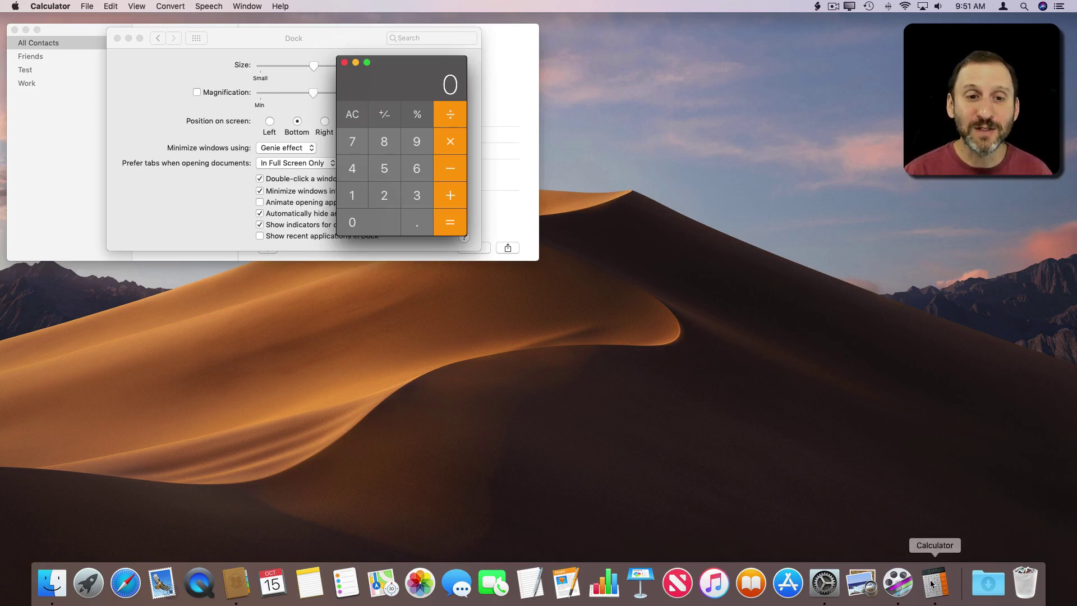
click(279, 236)
mouse_move(863, 604)
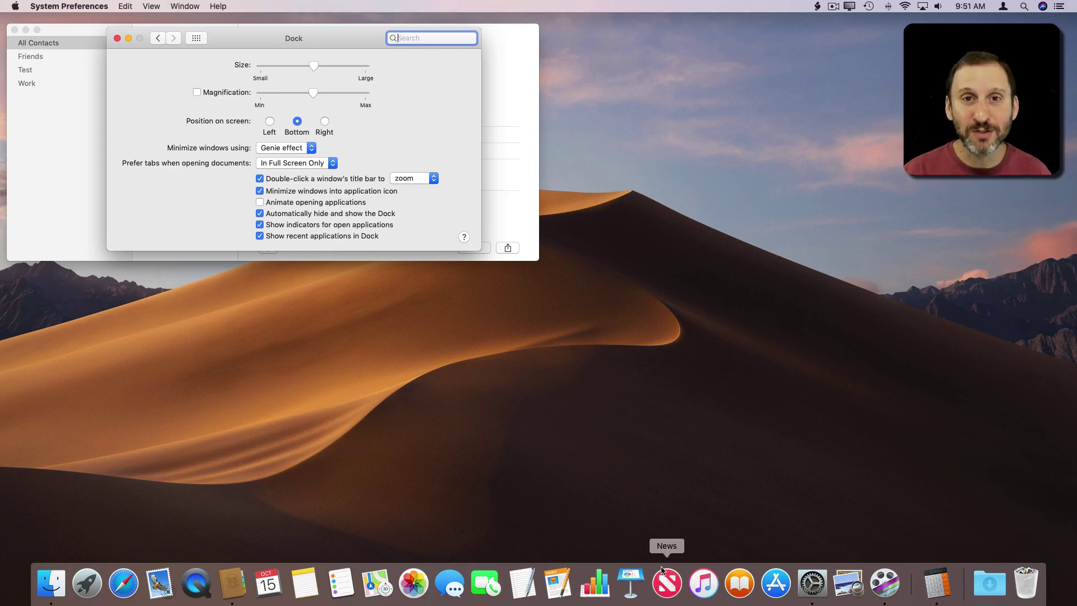
Leave the settings, then slide Calculator's icon along the Dock and drag it off toward the desktop
click(700, 281)
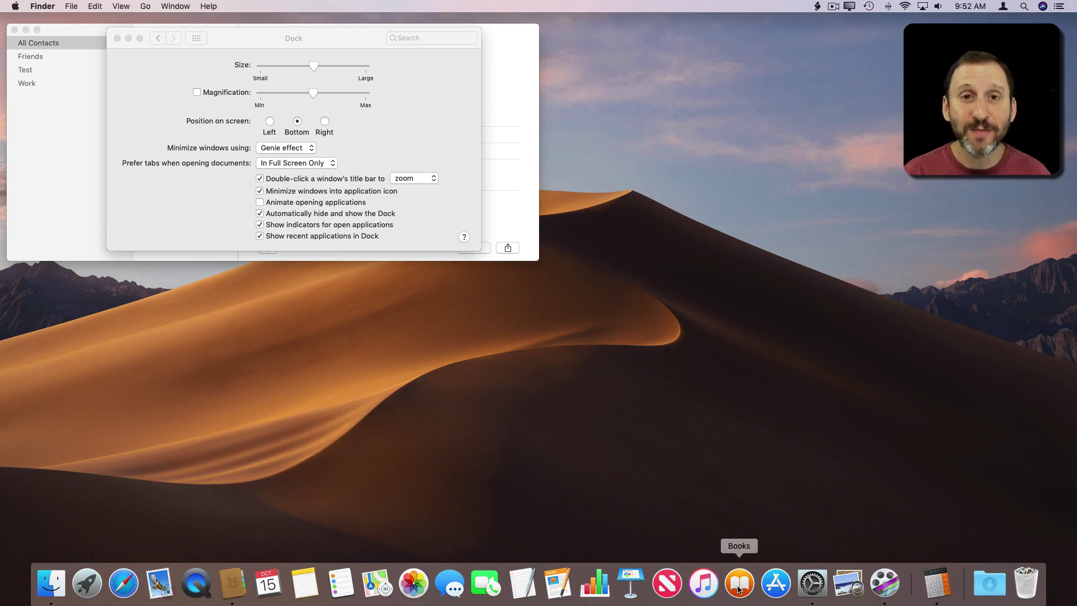
drag(935, 583, 905, 575)
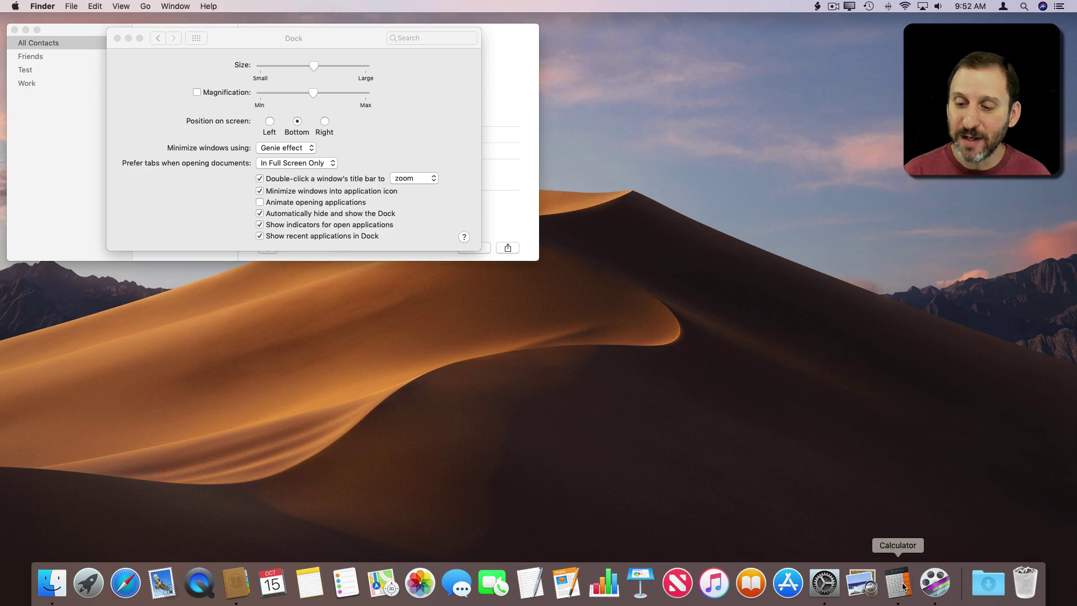
drag(893, 589, 850, 78)
mouse_move(929, 604)
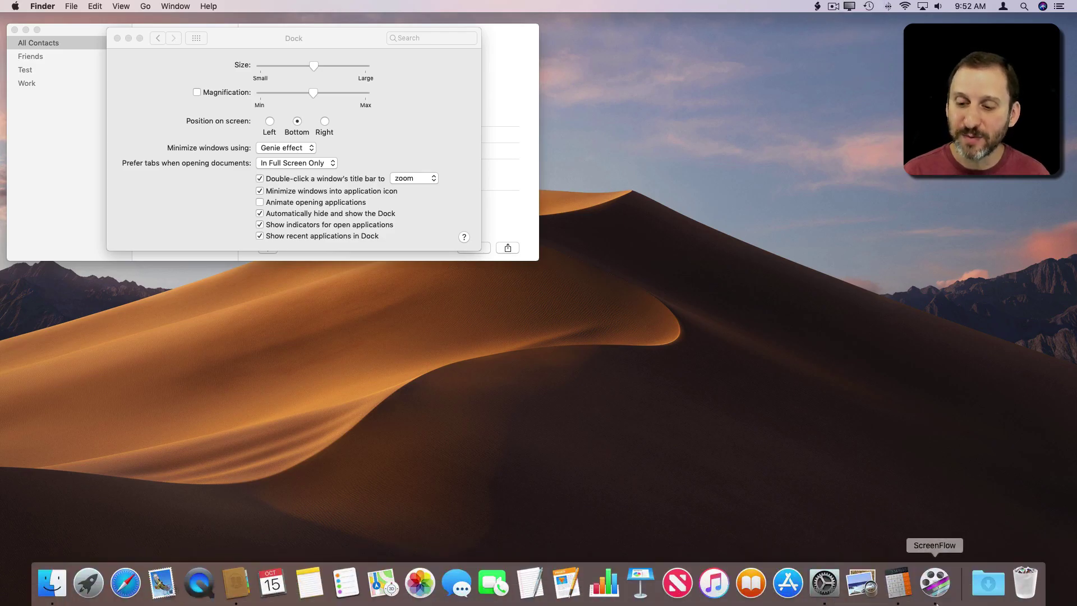
Quit Calculator with Command-Q and relaunch it through Spotlight using 'calc'
click(905, 590)
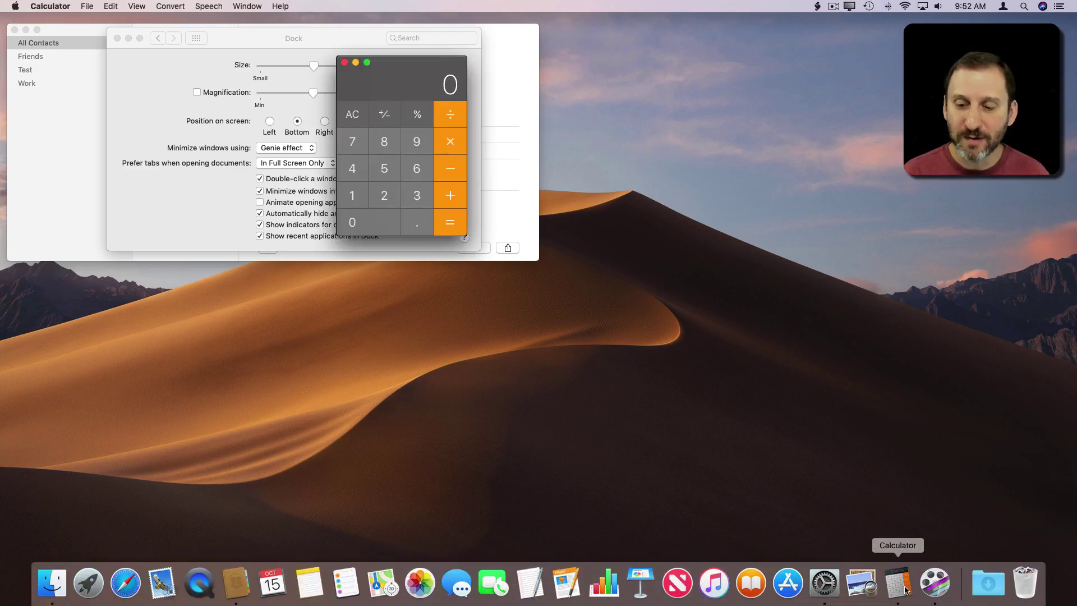
key(super+q)
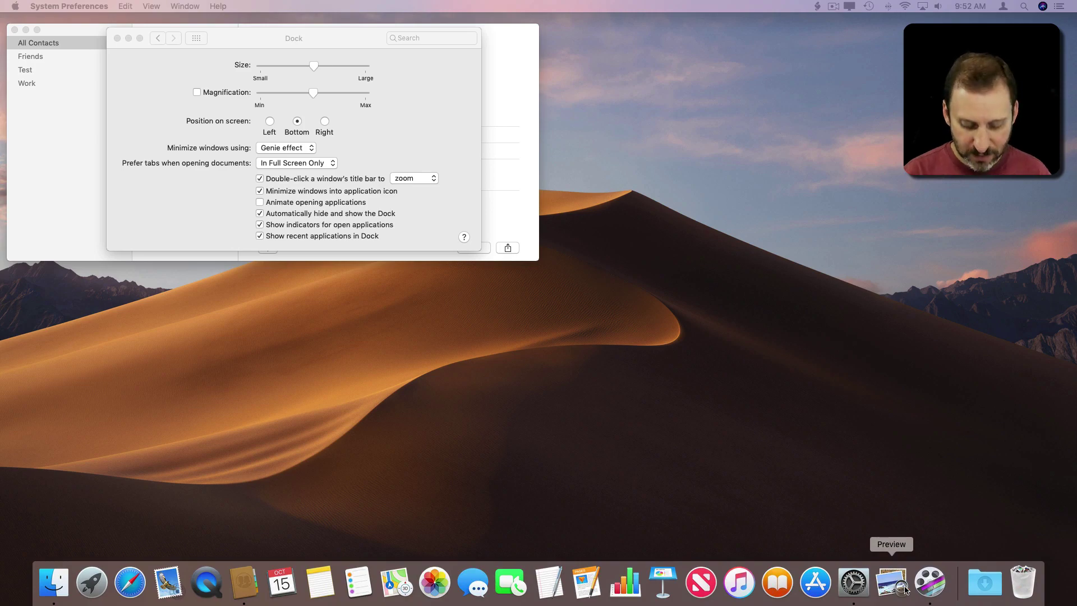
key(super+space)
text(cal)
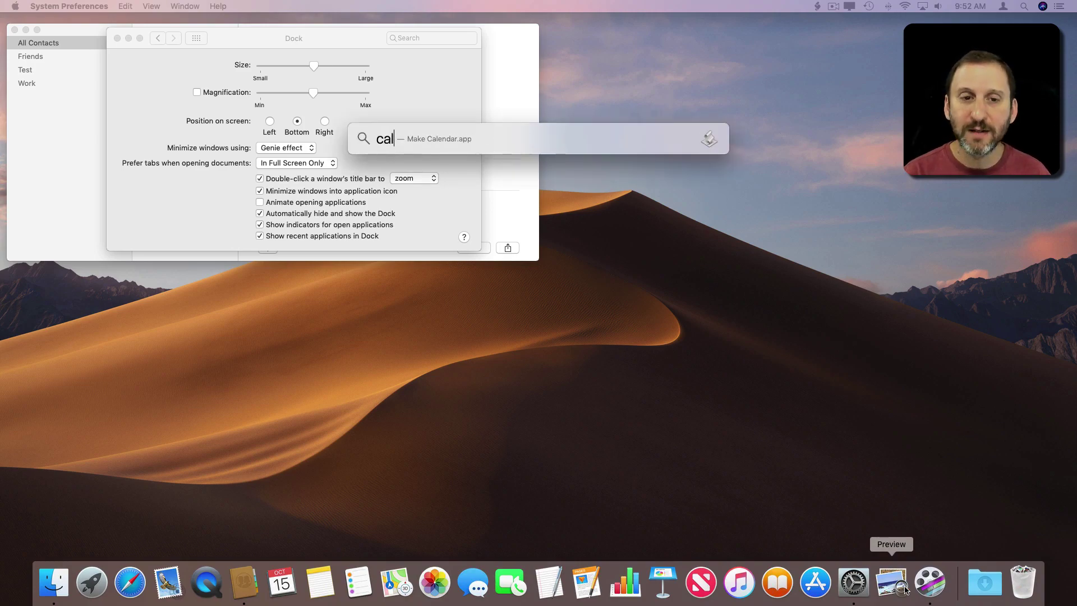
text(c)
key(Return)
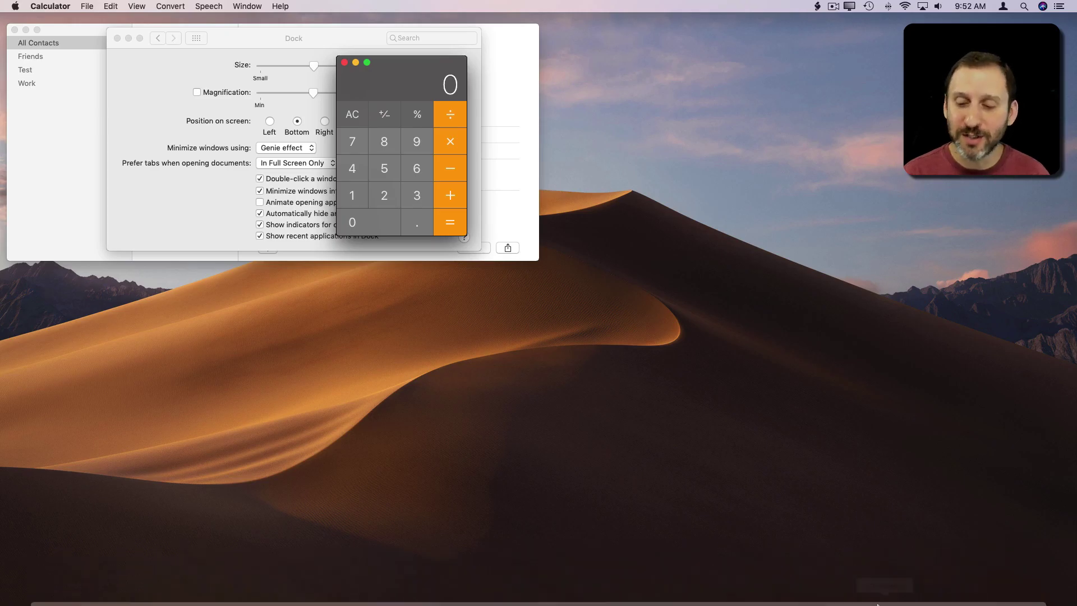
Set Calculator's Dock icon to Options > Keep in Dock
right_click(929, 586)
mouse_move(948, 504)
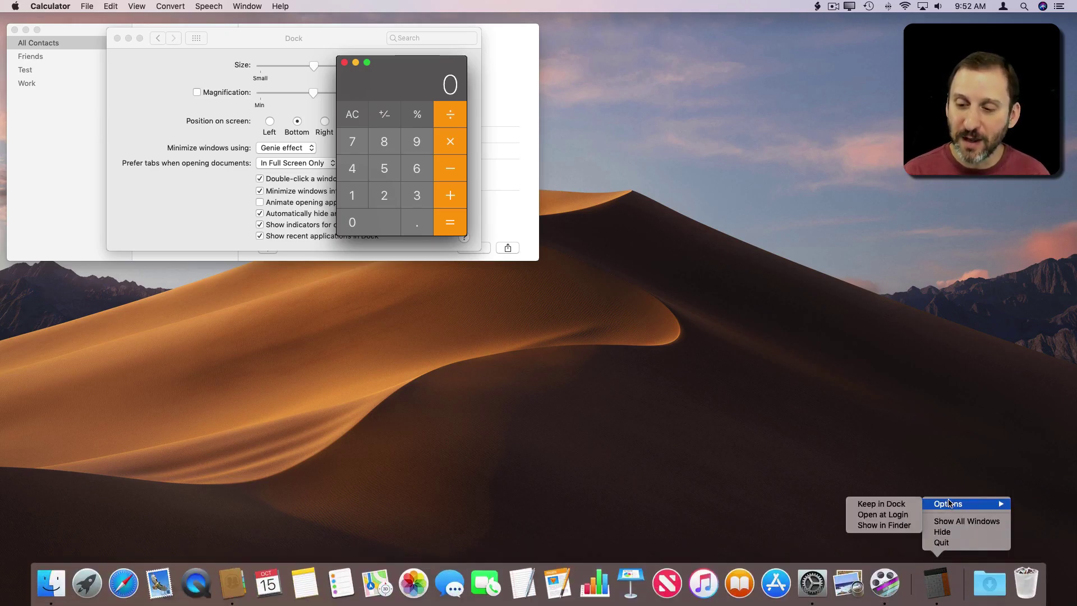
click(882, 505)
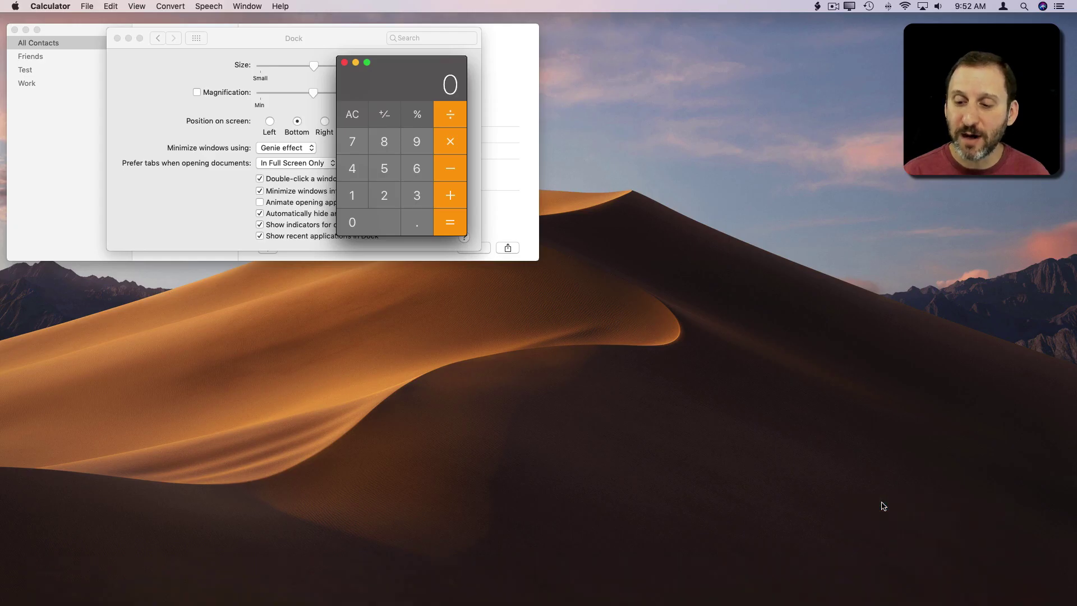